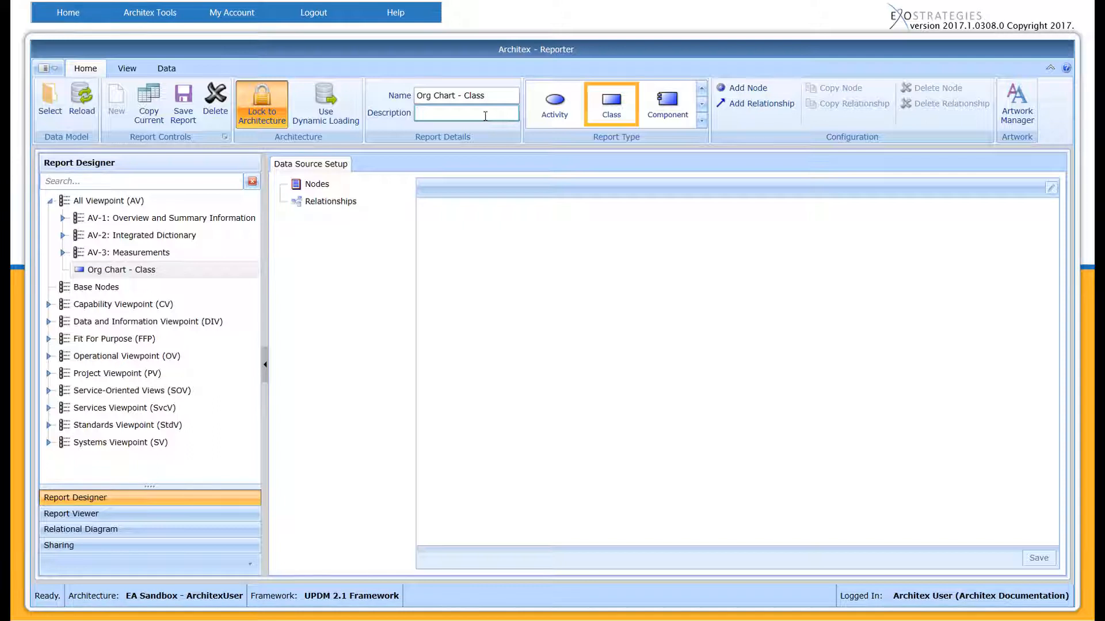
# Add a node to the Org Chart - Class report and name it Organization.
pyautogui.click(485, 116)
pyautogui.click(756, 92)
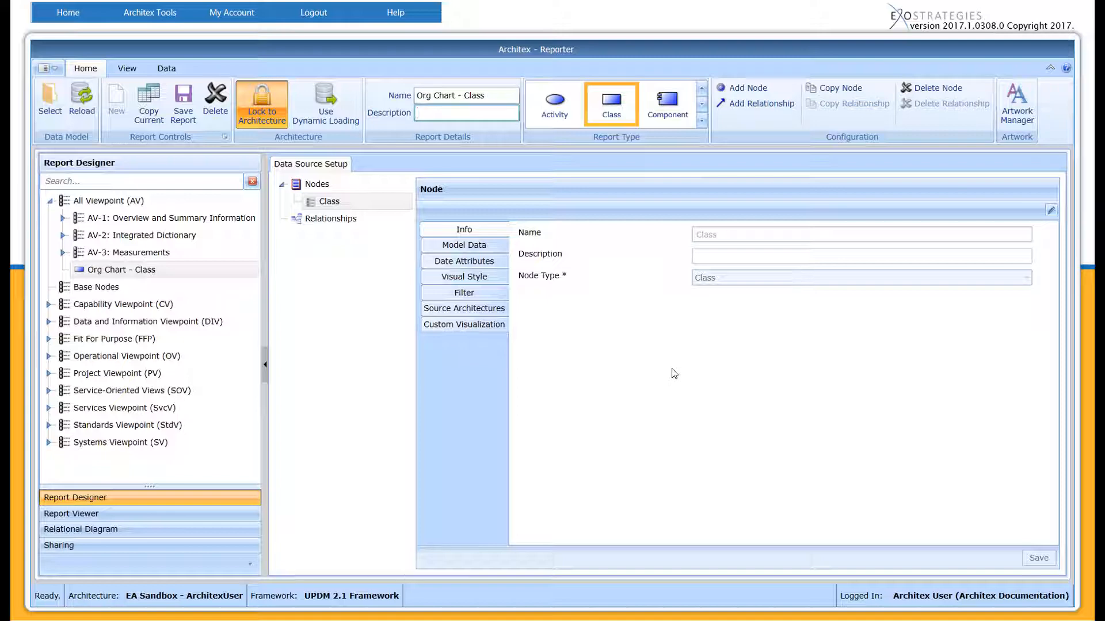
pyautogui.click(1050, 209)
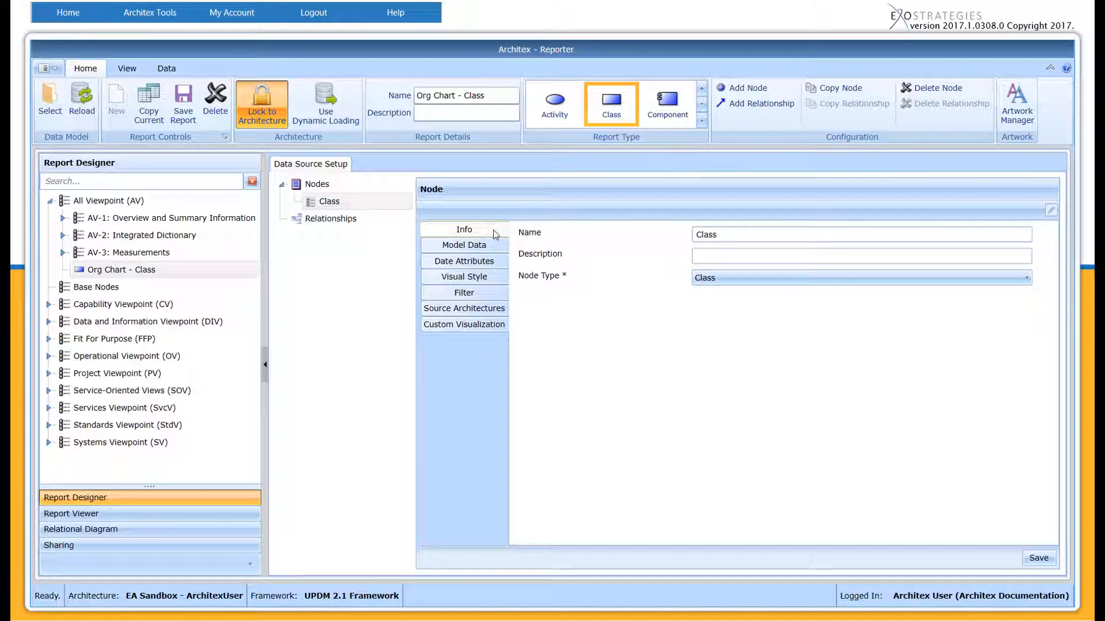
pyautogui.doubleClick(742, 235)
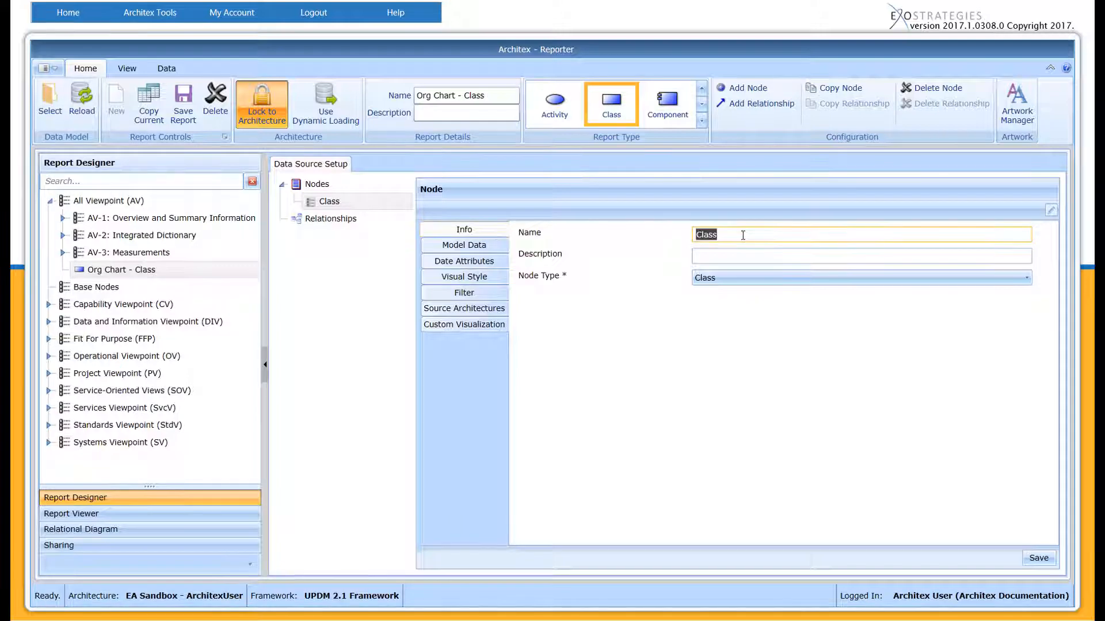
pyautogui.write('Organization')
pyautogui.click(746, 252)
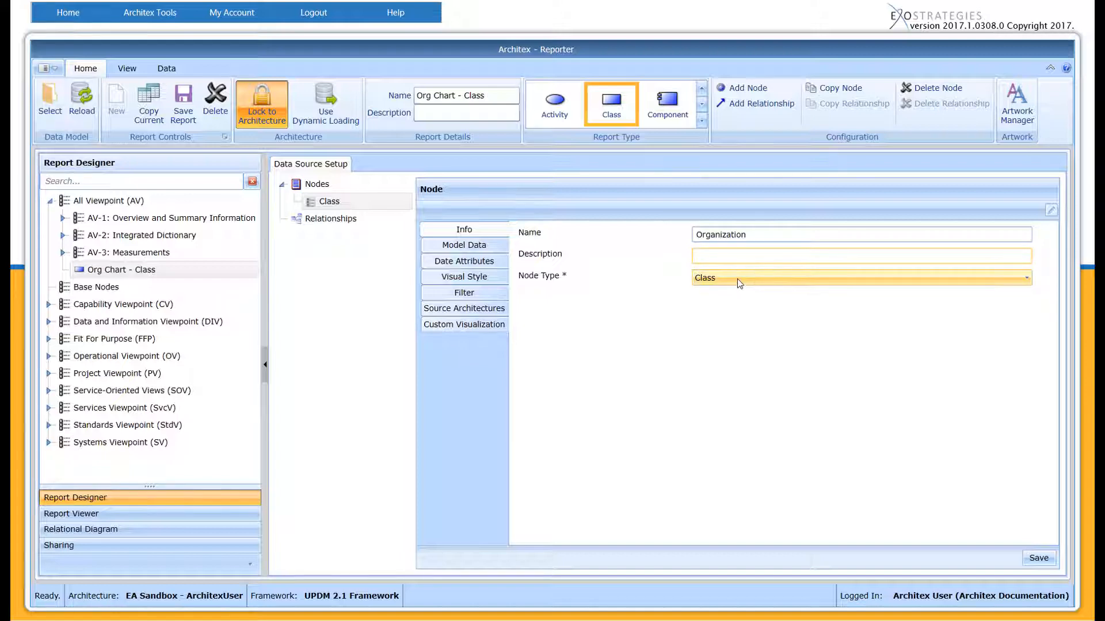
# Set the Organization node's model data to Actual Organization <<Actual Organizational Resource>>, with (UPDMElement) Name as its primary value.
pyautogui.click(505, 248)
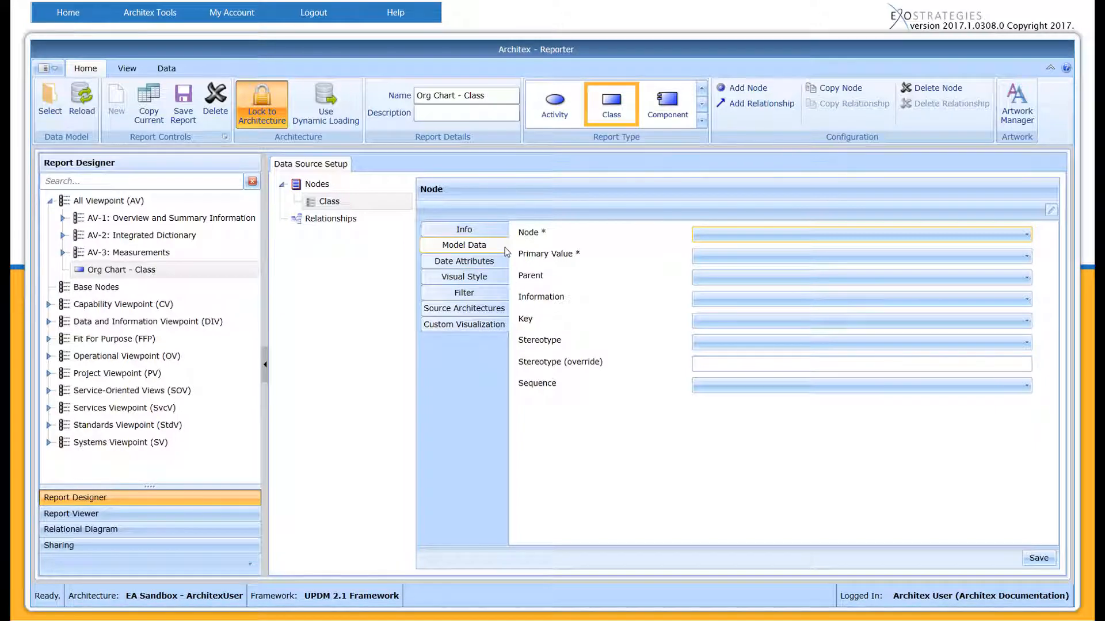
pyautogui.click(721, 236)
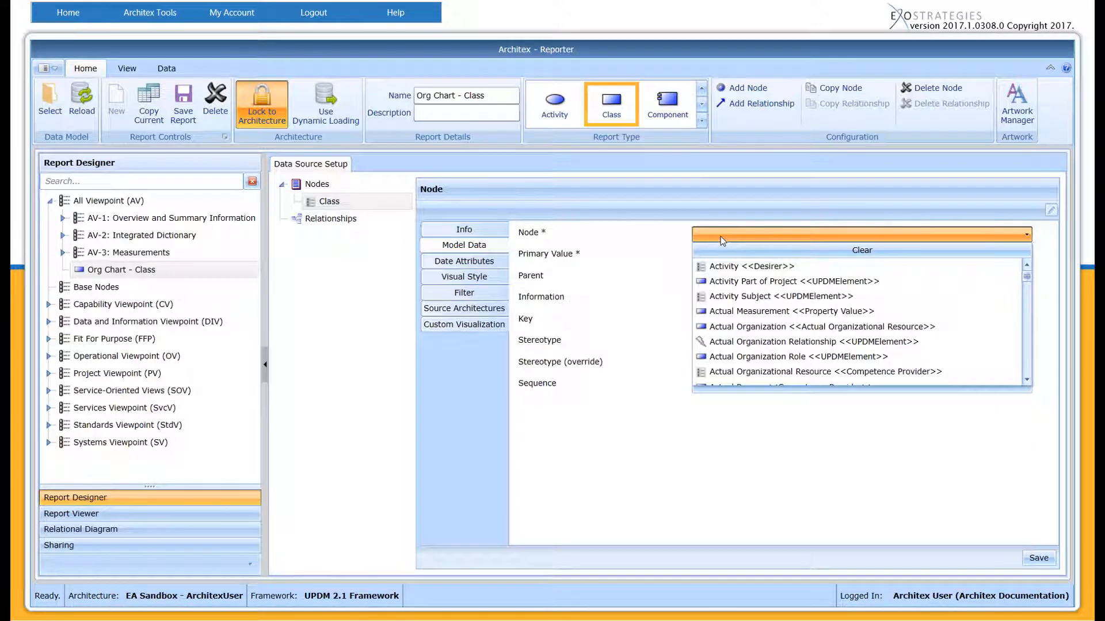
pyautogui.click(747, 328)
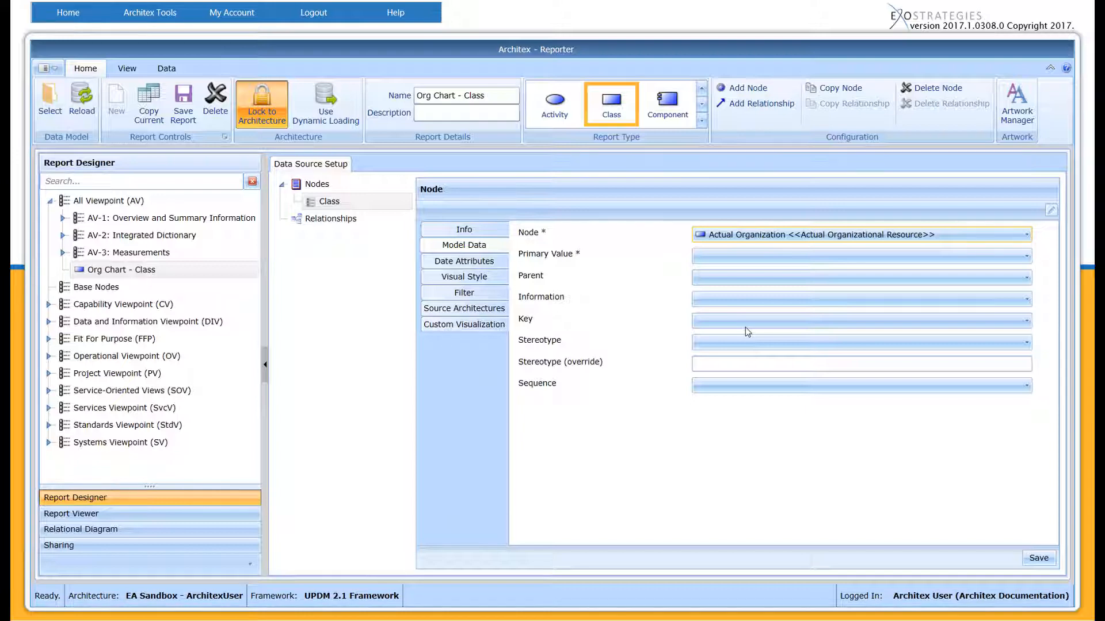
pyautogui.click(718, 257)
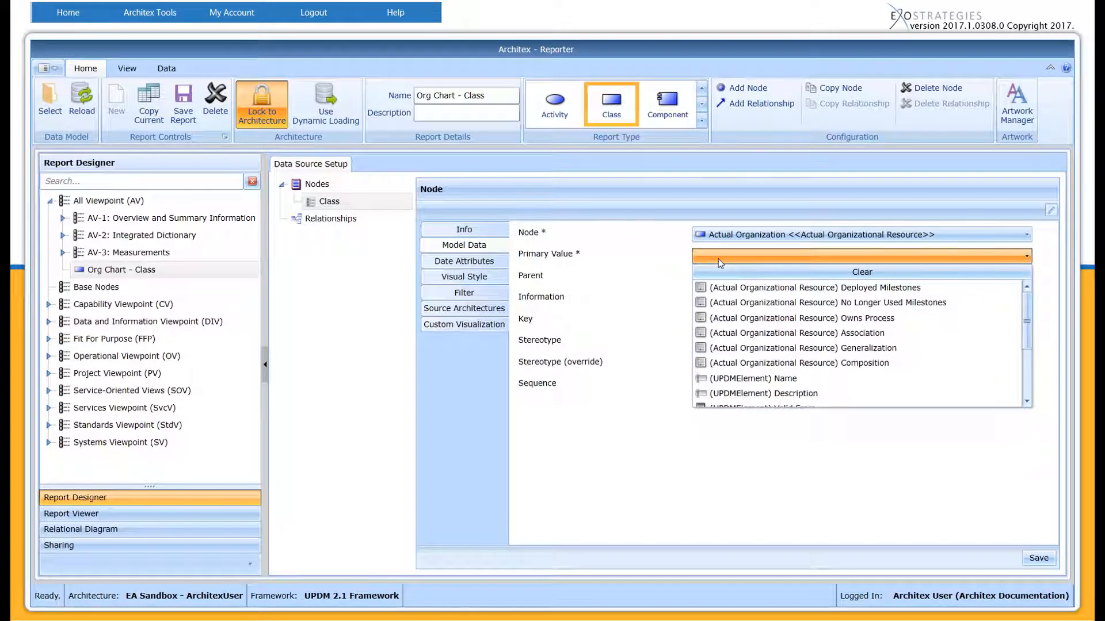
pyautogui.click(735, 379)
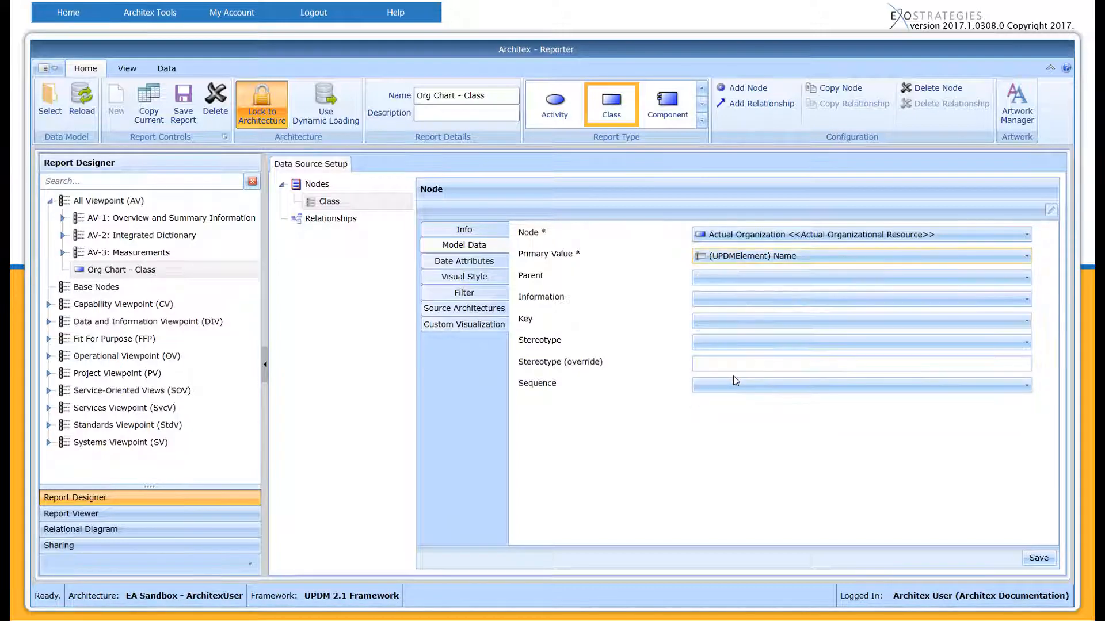
# Assign (UPDMElement) Valid From as the node's start date and (UPDMElement) Valid Until as its end date.
pyautogui.click(499, 261)
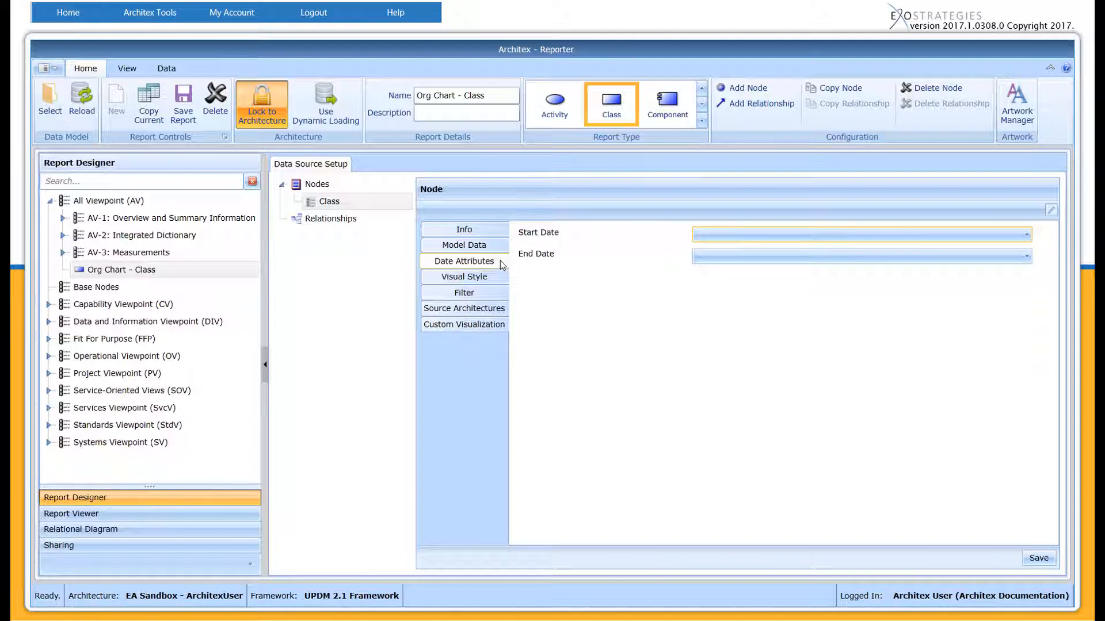
pyautogui.click(774, 233)
pyautogui.scroll(-1, 777, 314)
pyautogui.click(748, 318)
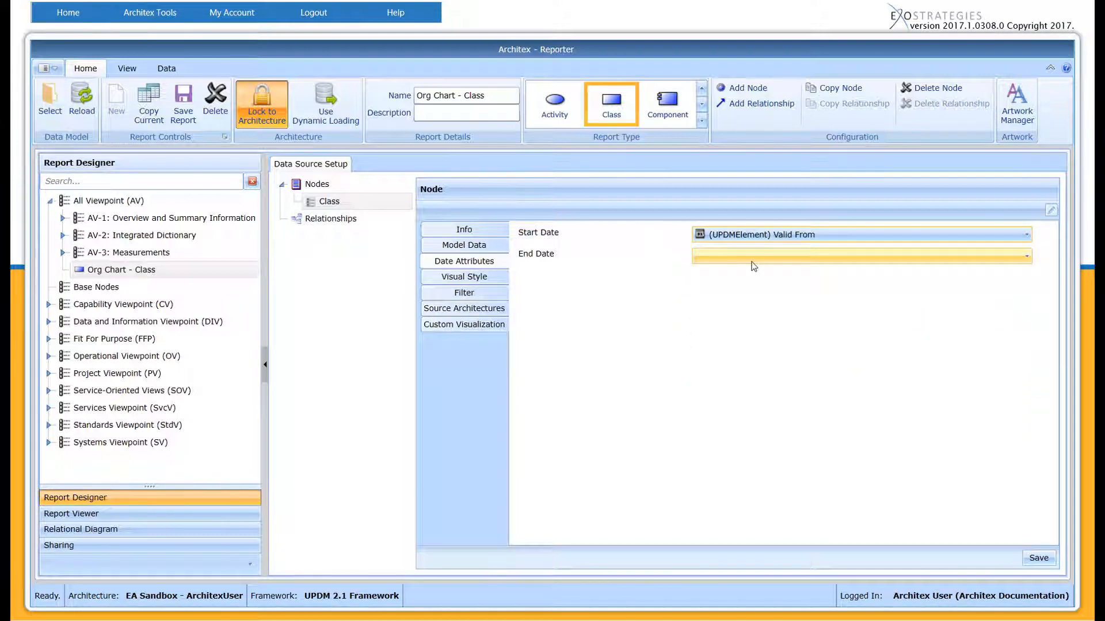
pyautogui.click(753, 260)
pyautogui.scroll(-2, 769, 345)
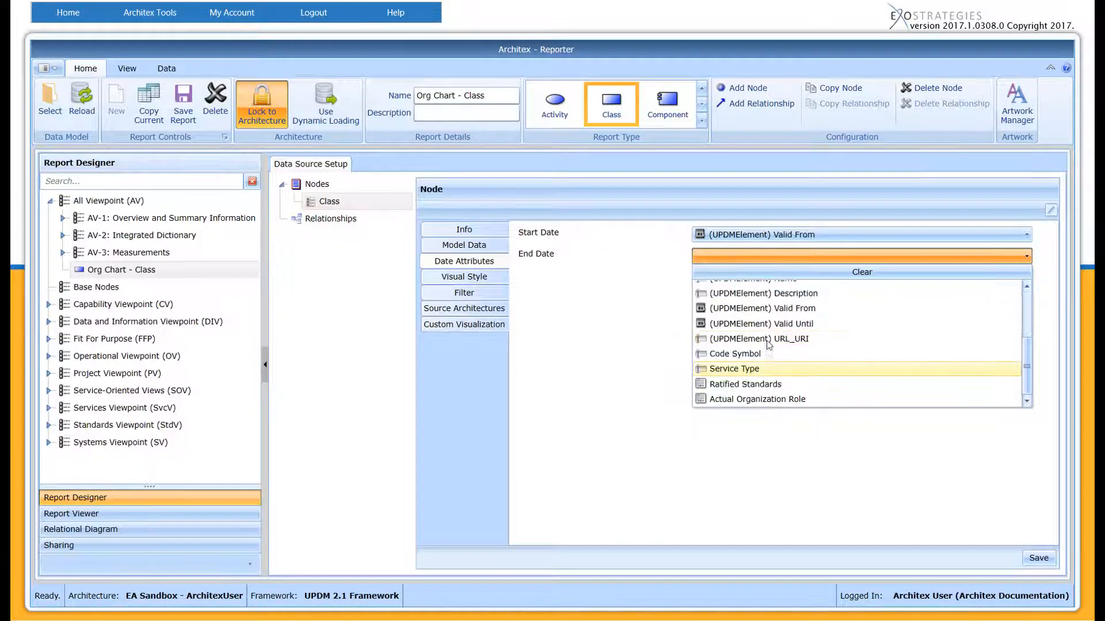
pyautogui.click(765, 323)
# Check the node's visual style and custom visualization settings, then save the node and the report.
pyautogui.click(499, 276)
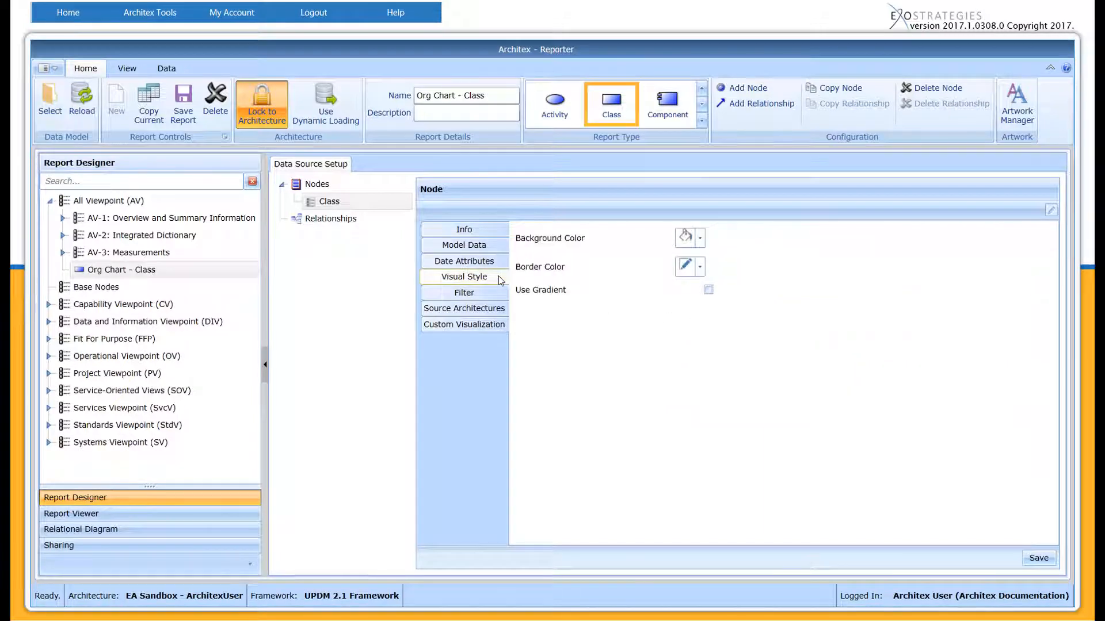
pyautogui.click(499, 325)
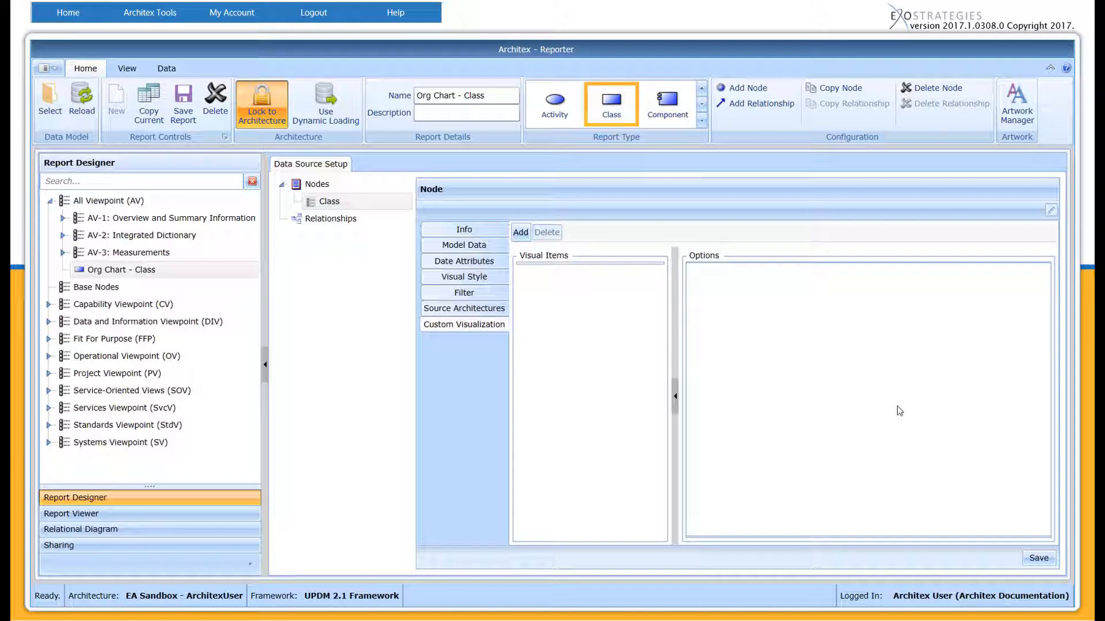
pyautogui.click(1039, 558)
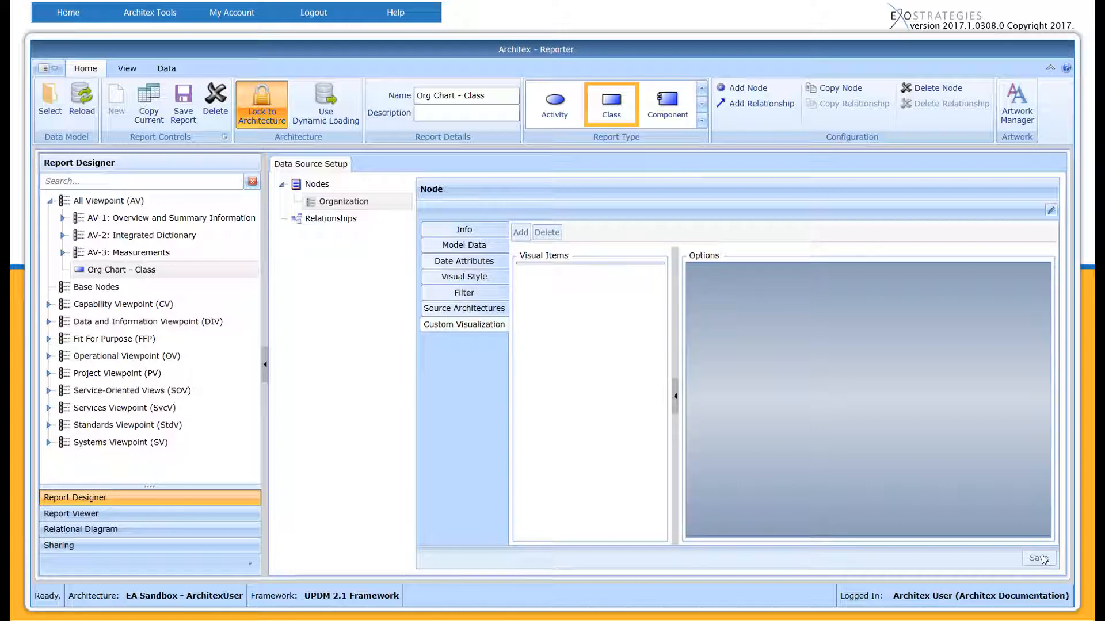
pyautogui.click(186, 118)
# Add a relationship to the report, name it Organization Composition and set its display type to Composition.
pyautogui.click(770, 105)
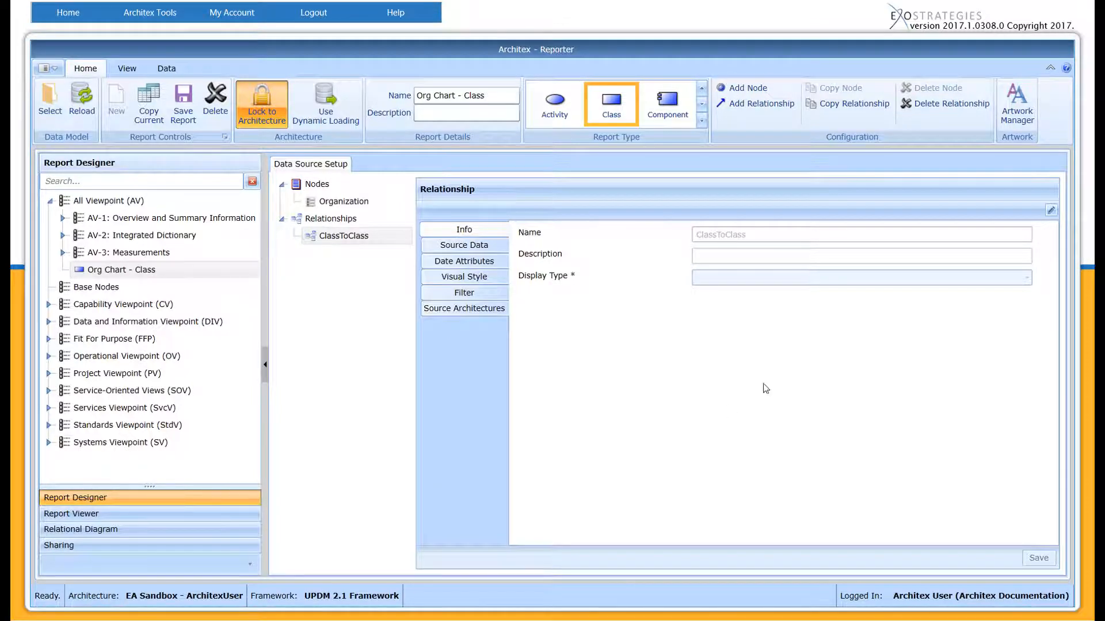
pyautogui.click(1051, 211)
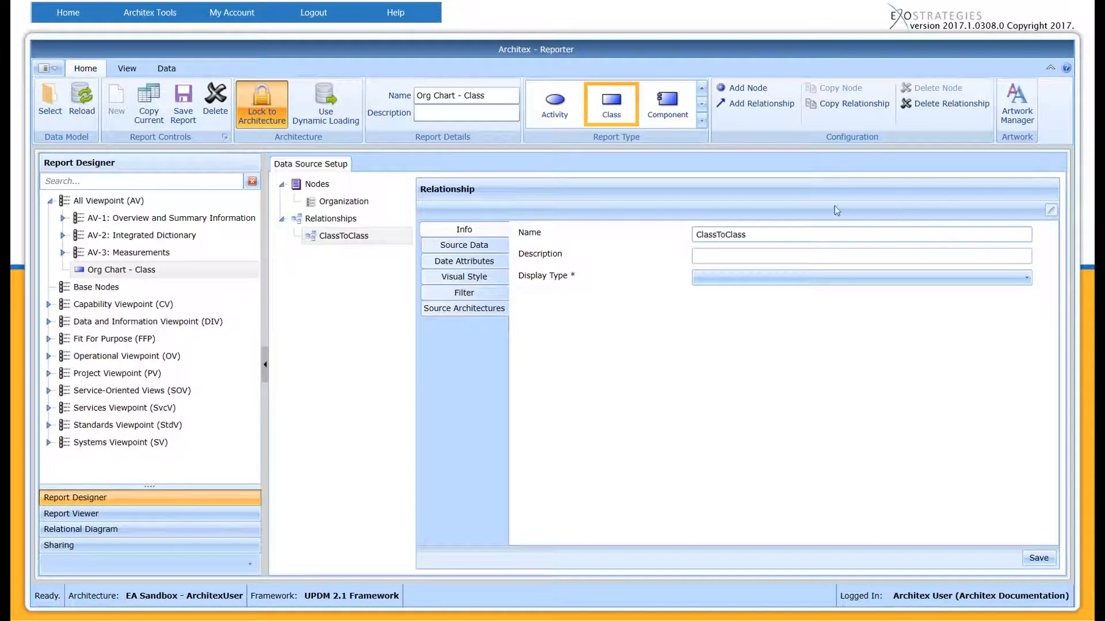
pyautogui.click(768, 235)
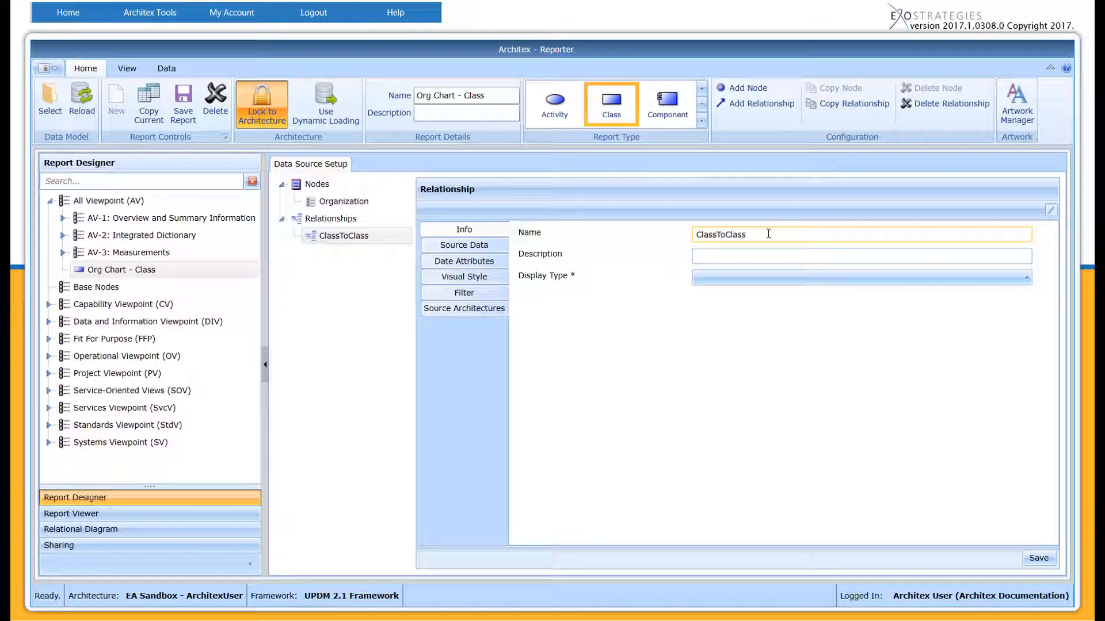
pyautogui.doubleClick(768, 234)
pyautogui.write('Organization Composition')
pyautogui.click(743, 280)
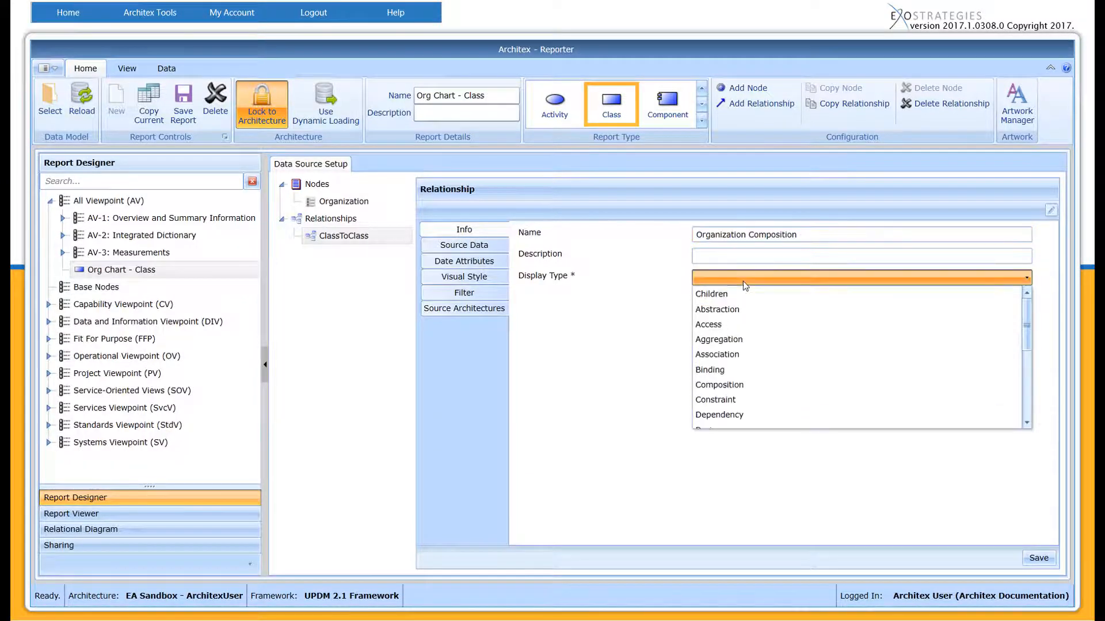
pyautogui.click(723, 389)
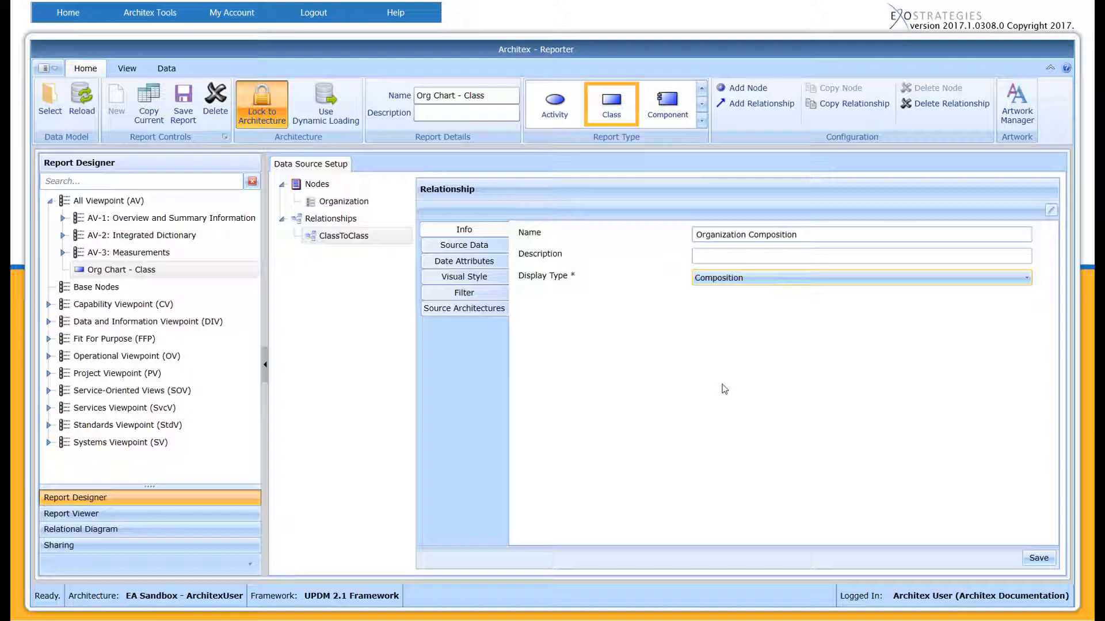
# Set the relationship's source data: Actual Organization as node, (UPDMElement) Name as source and (Actual Organizational Resource) Composition as target.
pyautogui.click(495, 246)
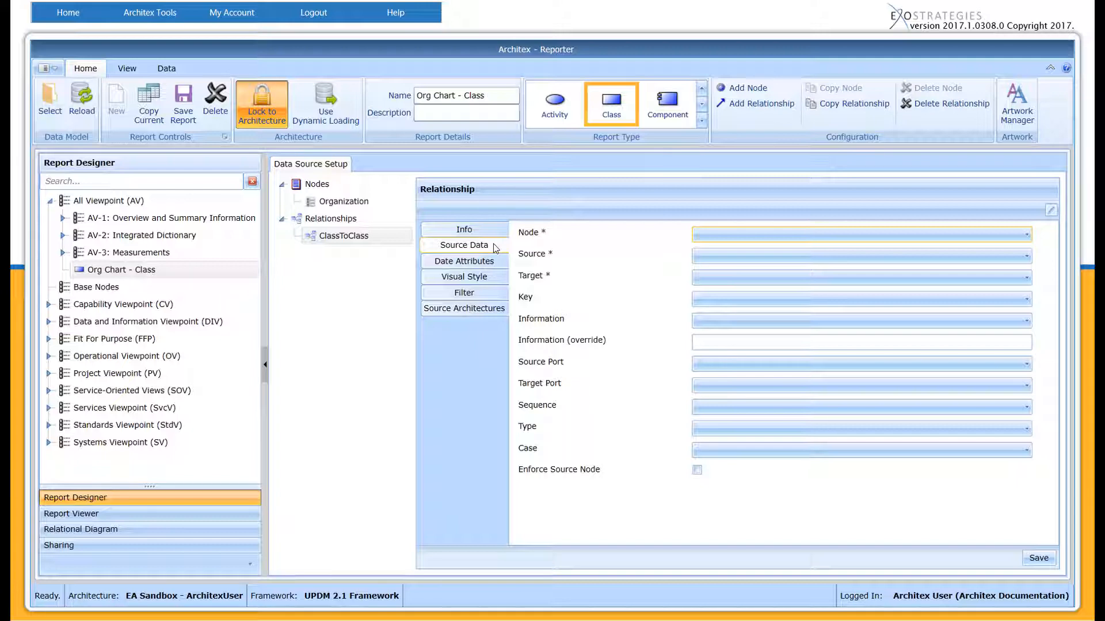
pyautogui.click(754, 236)
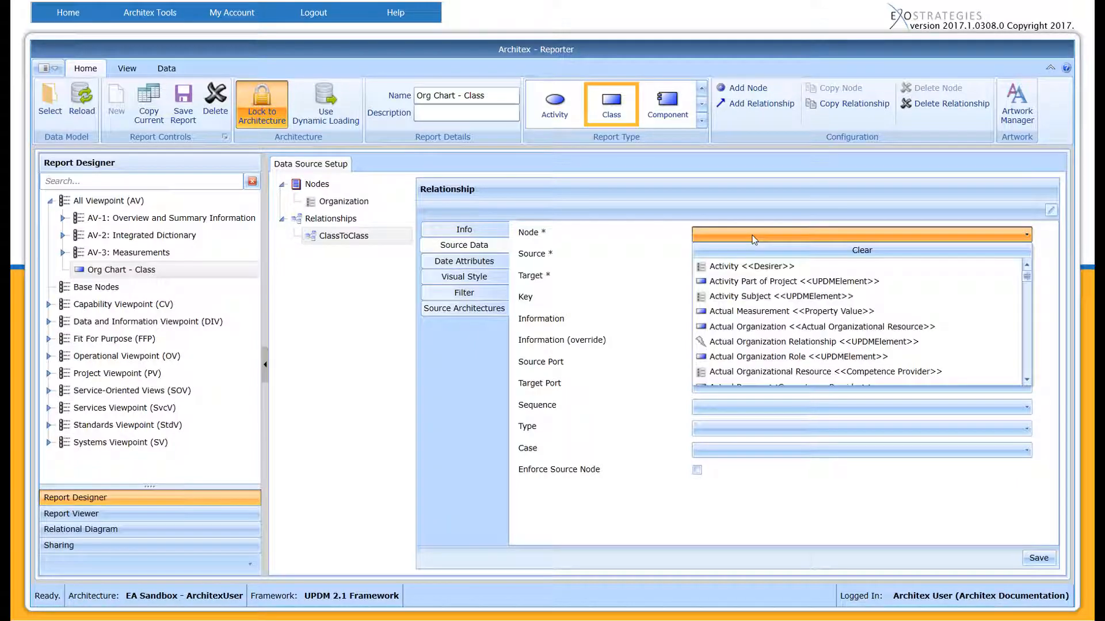
pyautogui.click(742, 327)
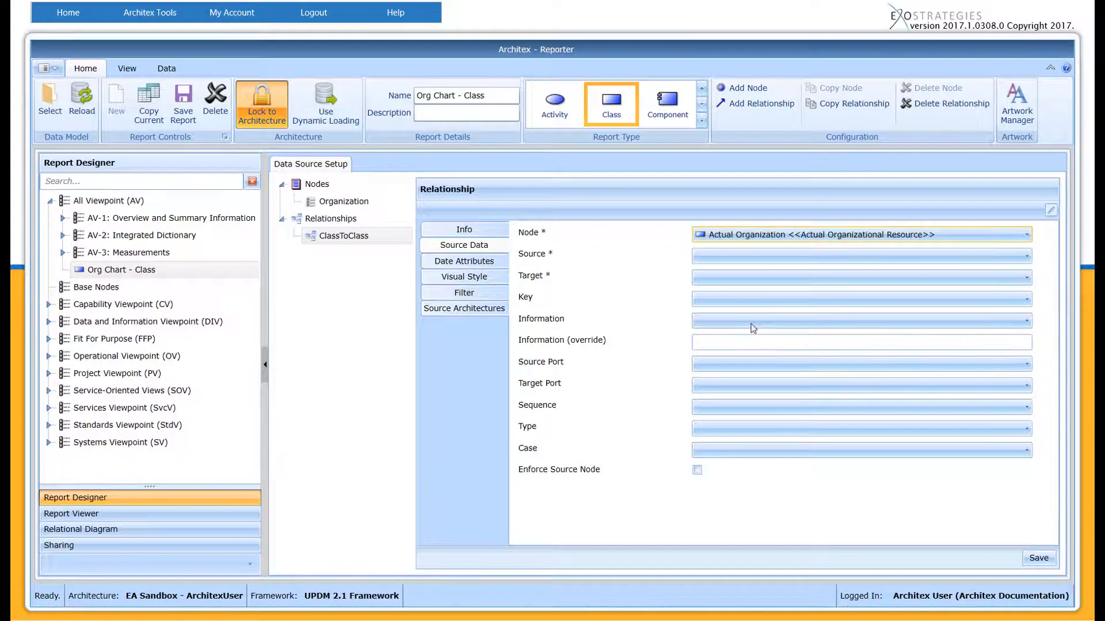
pyautogui.click(706, 255)
pyautogui.click(750, 378)
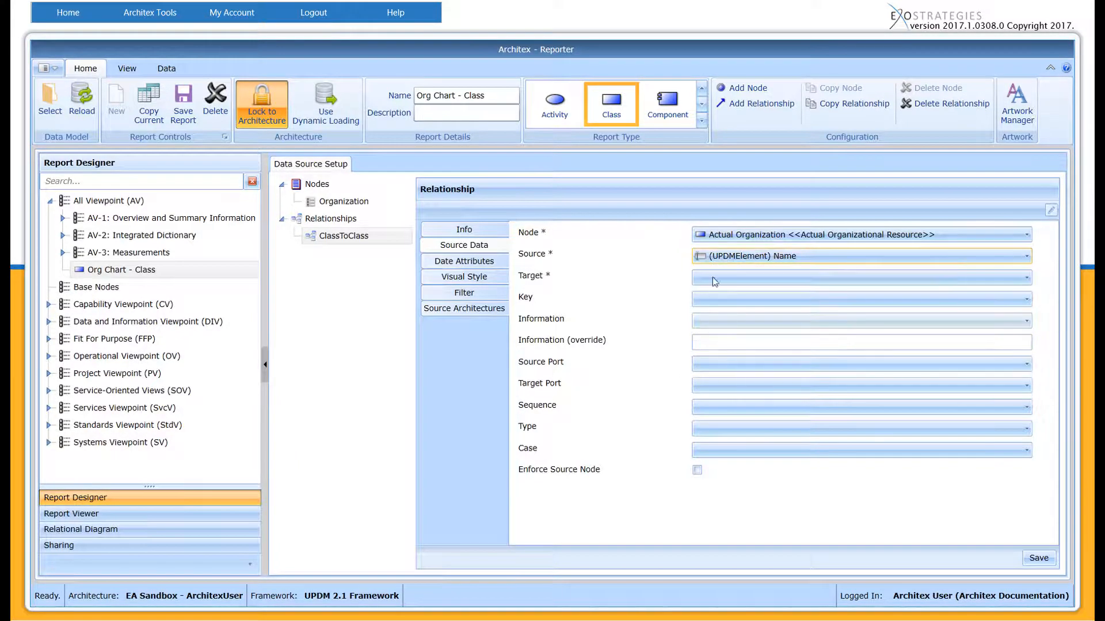
pyautogui.click(720, 277)
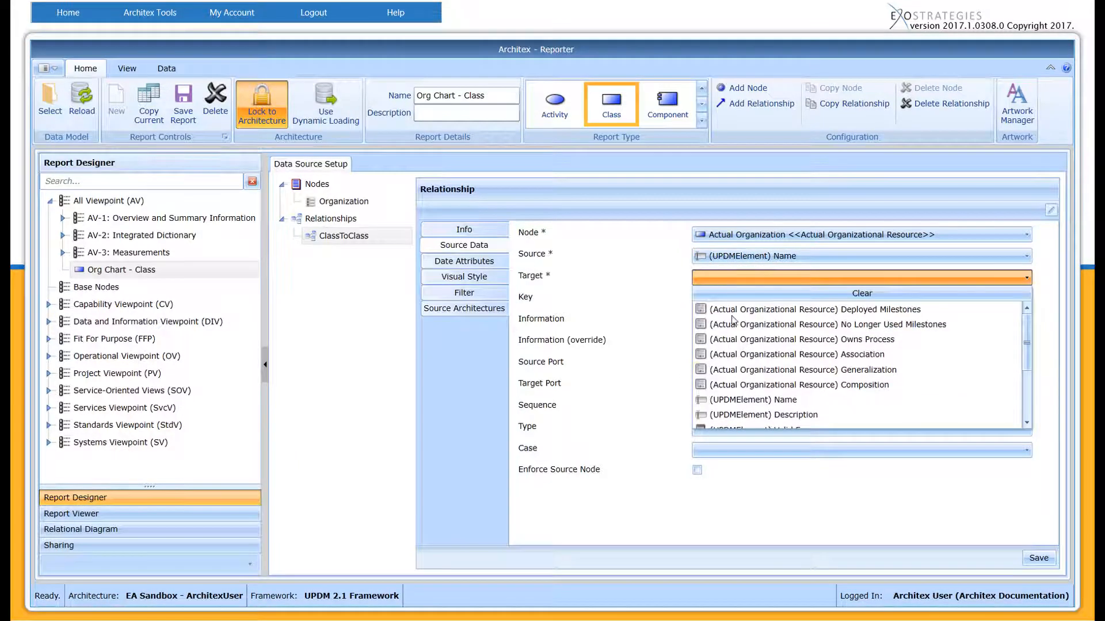
pyautogui.click(736, 384)
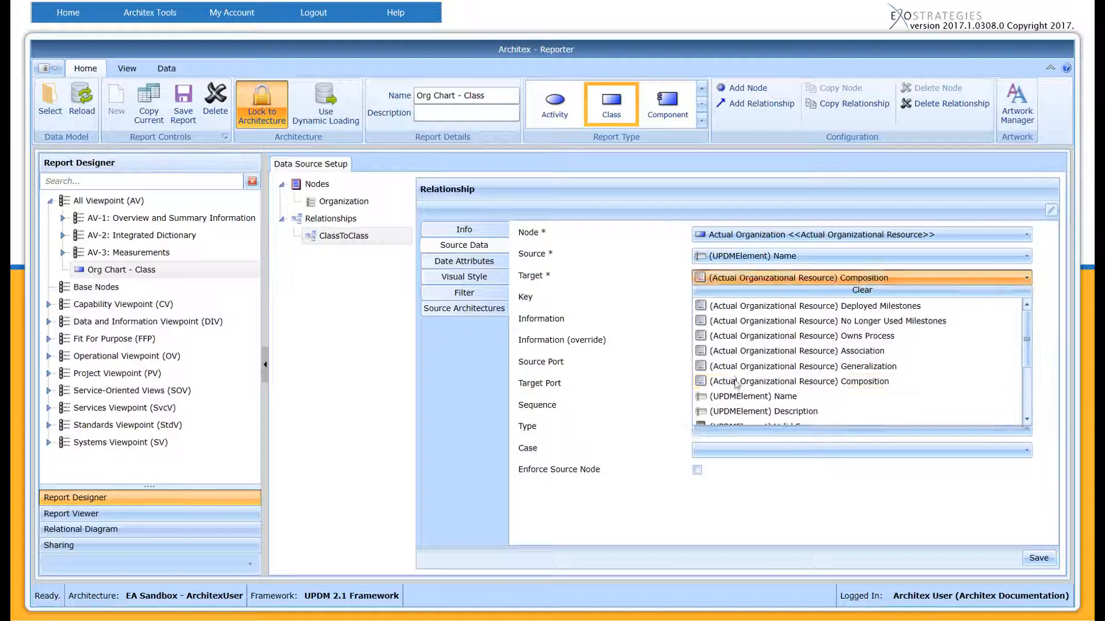
# Check the relationship's date attributes and visual style, then save the relationship and the report.
pyautogui.click(487, 262)
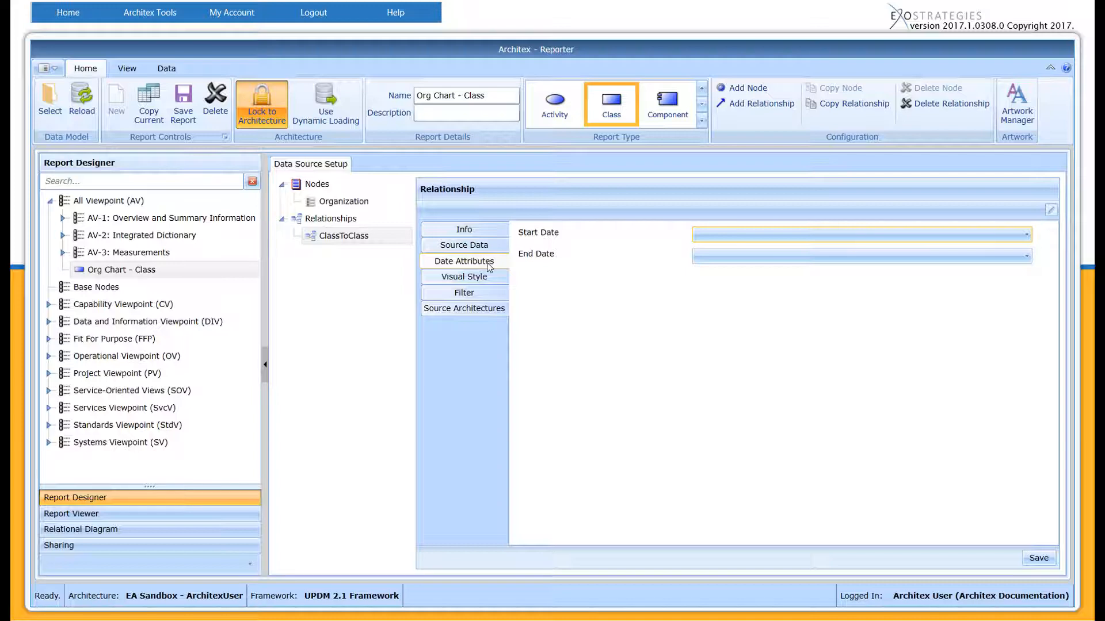
pyautogui.click(494, 275)
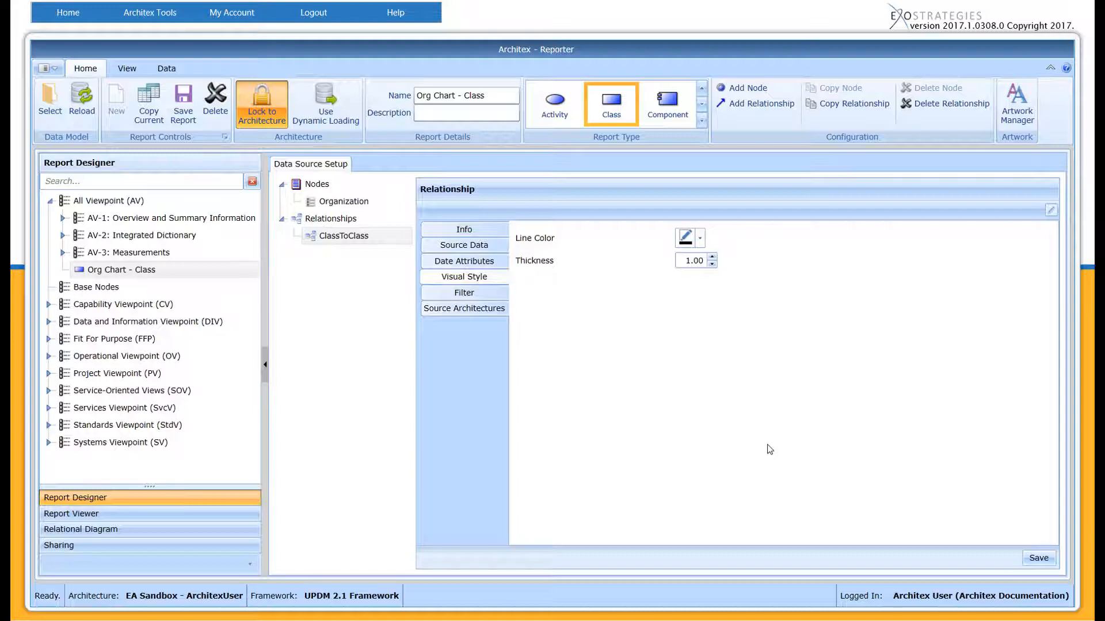
pyautogui.click(1036, 559)
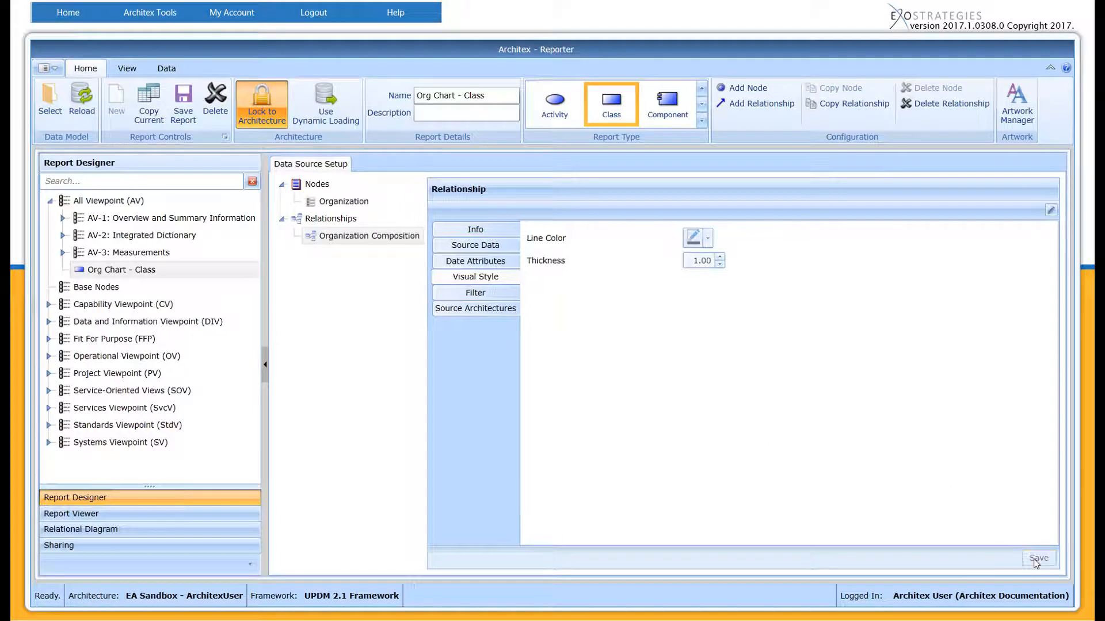
pyautogui.click(176, 112)
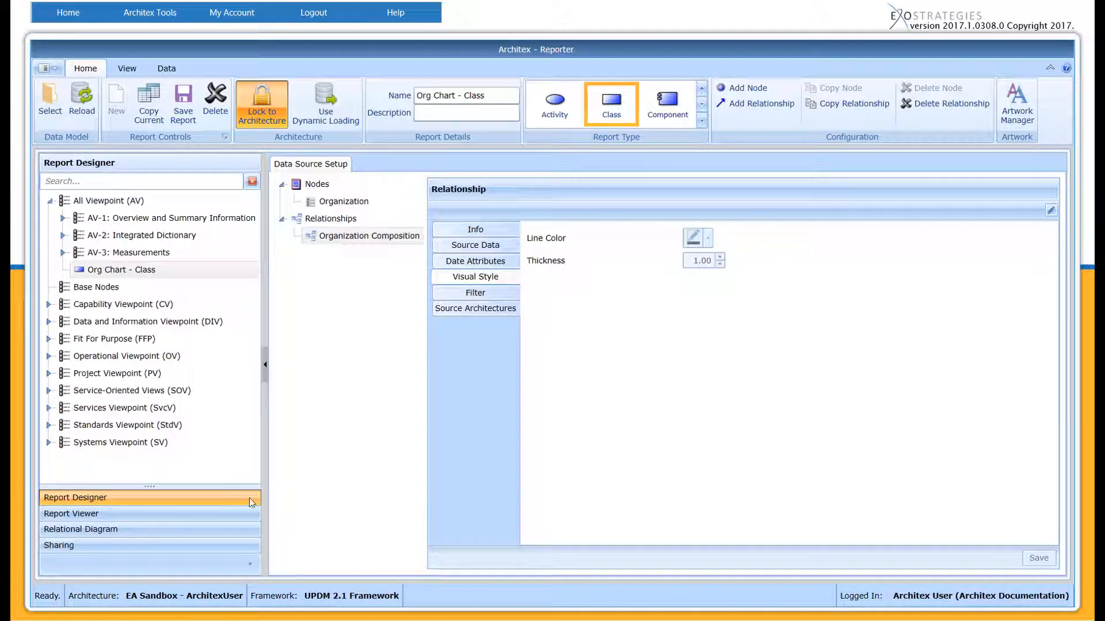
# Switch to the report viewer and generate the Org Chart - Class diagram.
pyautogui.click(208, 516)
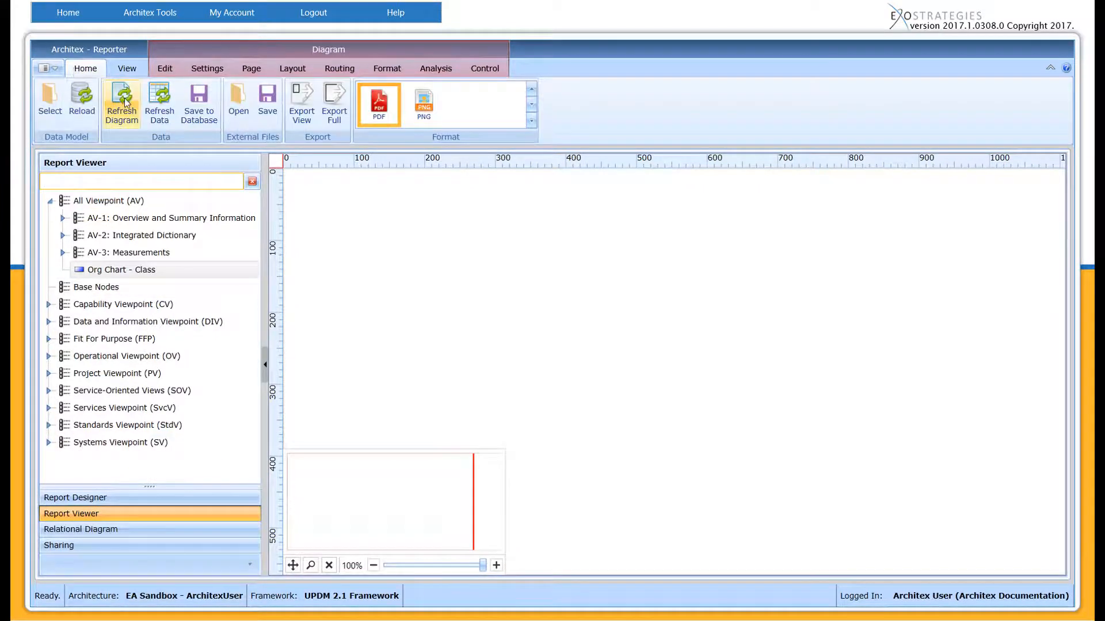
pyautogui.click(126, 103)
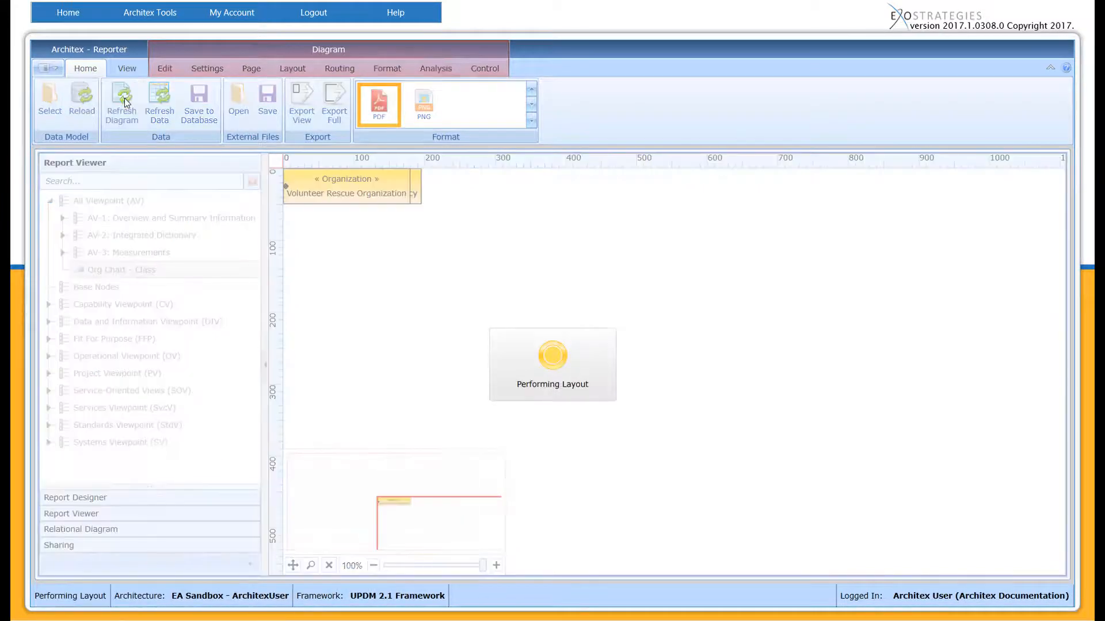